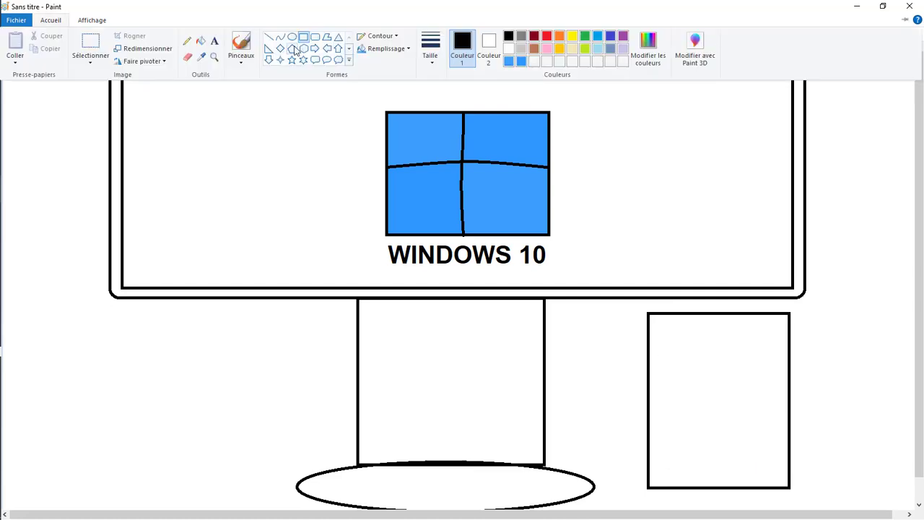
Draw three horizontal black lines across the lower part of the computer tower's front
left_click(268, 36)
left_click_drag(649, 428, 786, 426)
left_click_drag(649, 452, 787, 451)
left_click_drag(649, 470, 786, 468)
Draw a drive bay near the top of the tower's front as a rounded rectangle with a narrow rectangle inside it
left_click(51, 19)
left_click(326, 36)
left_click_drag(669, 332, 770, 368)
left_click(51, 20)
left_click(311, 35)
left_click_drag(674, 342, 762, 357)
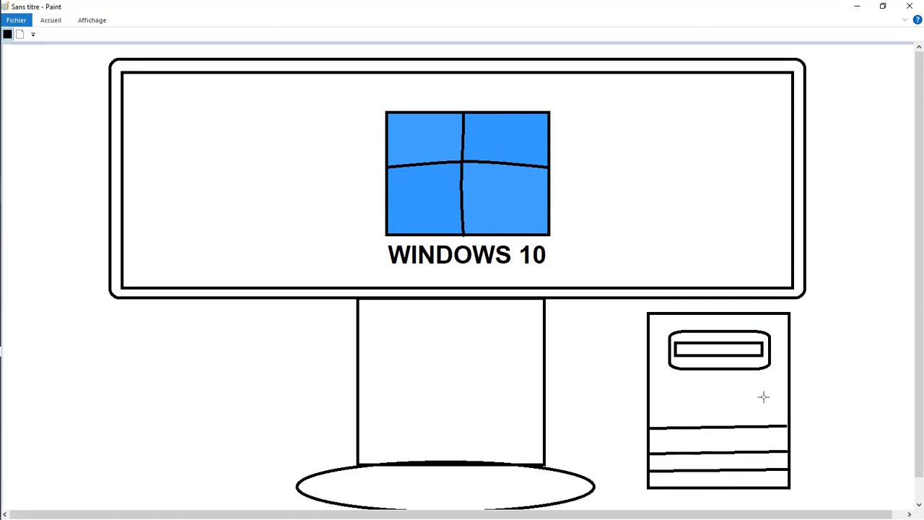
Draw two round buttons below the drive bay and two slanted lines joining the tower's front to the monitor stand
left_click_drag(702, 392, 726, 413)
left_click_drag(692, 375, 739, 397)
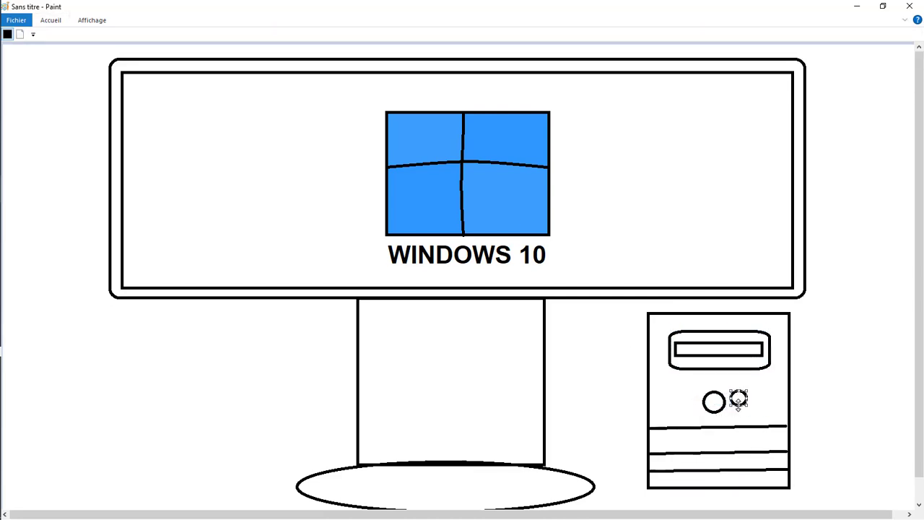
left_click_drag(544, 464, 648, 488)
mouse_move(647, 314)
left_mouse_down()
mouse_move(547, 299)
mouse_move(546, 327)
left_mouse_up()
Draw vertical lines through the tower's lower horizontal lines to form a ventilation grille
left_click_drag(715, 428, 716, 452)
left_click_drag(741, 471, 742, 493)
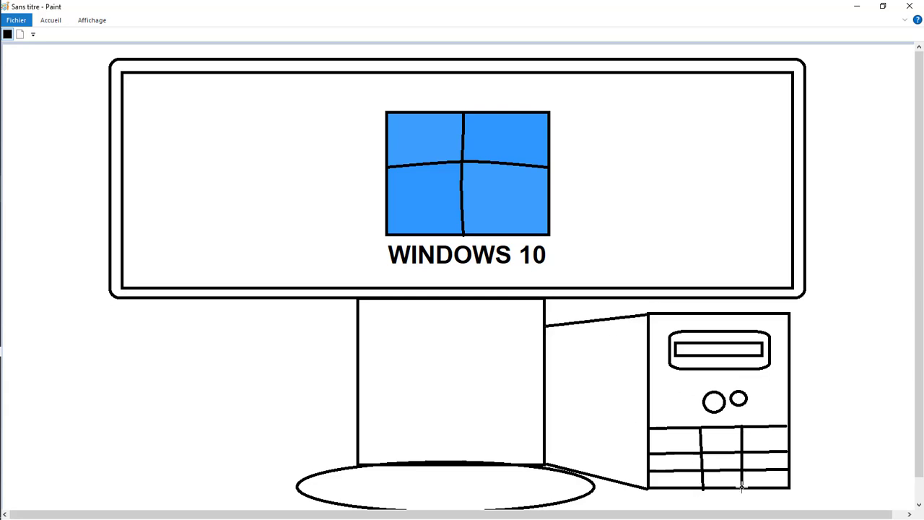
left_click_drag(663, 428, 664, 470)
left_click_drag(665, 472, 666, 494)
left_click_drag(757, 424, 757, 469)
left_click_drag(765, 428, 766, 451)
left_click_drag(683, 427, 684, 469)
left_click_drag(769, 471, 769, 490)
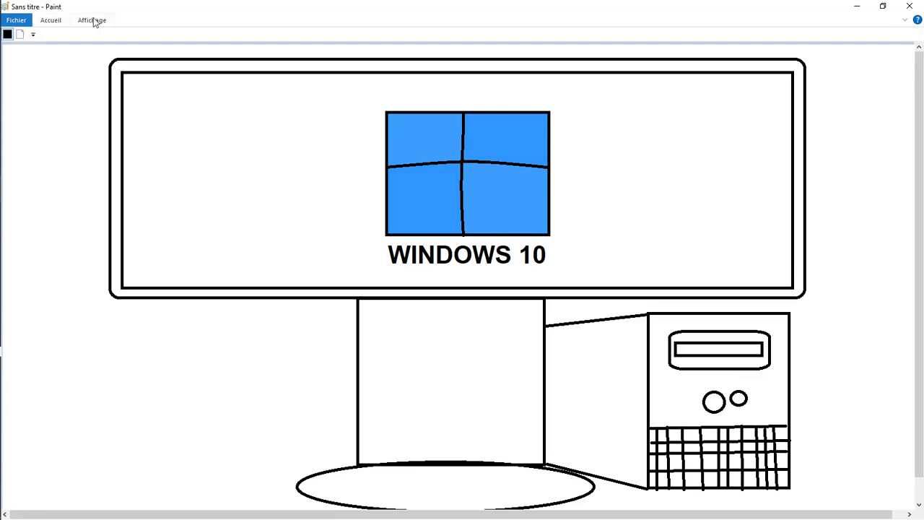
Draw a row of small rectangular ports below the drive bay and two rectangular feet under the tower
left_click(51, 20)
left_click(311, 35)
left_click_drag(656, 378, 722, 381)
left_click_drag(736, 374, 758, 380)
left_click_drag(765, 371, 781, 377)
mouse_move(641, 490)
left_mouse_down()
mouse_move(660, 505)
mouse_move(685, 505)
left_mouse_up()
left_click_drag(790, 488, 746, 504)
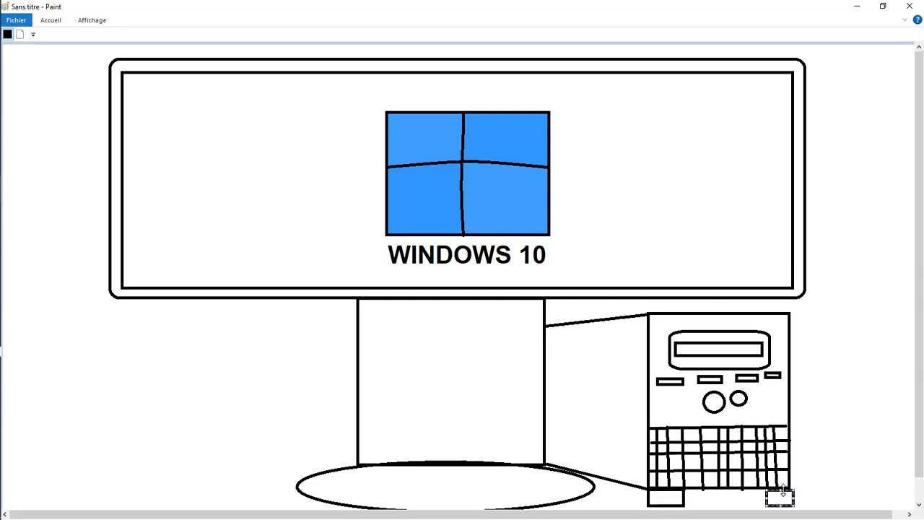
Add a bold 32-point Arial label above the drive bay reading "smartech2.0" directly followed by the channel owner's name
scroll(794, 450, "down", 1)
scroll(793, 450, "up", 3)
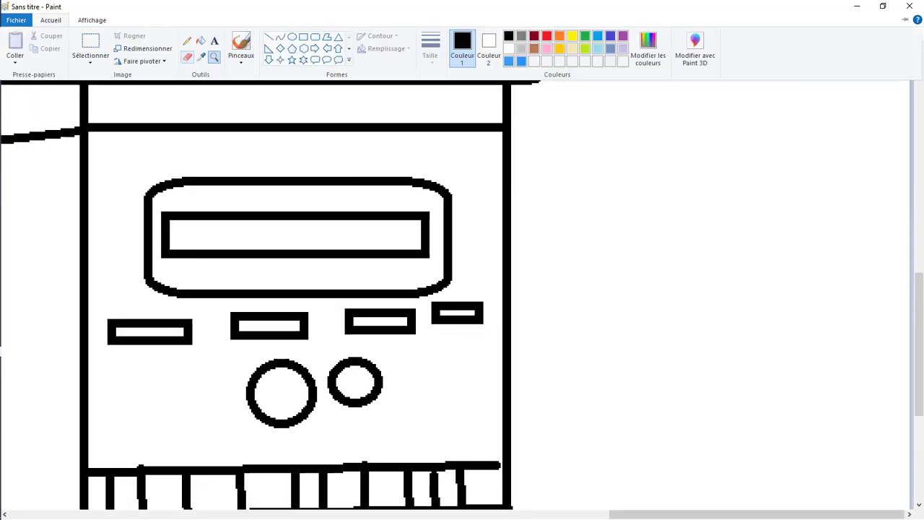
left_click_drag(144, 140, 371, 257)
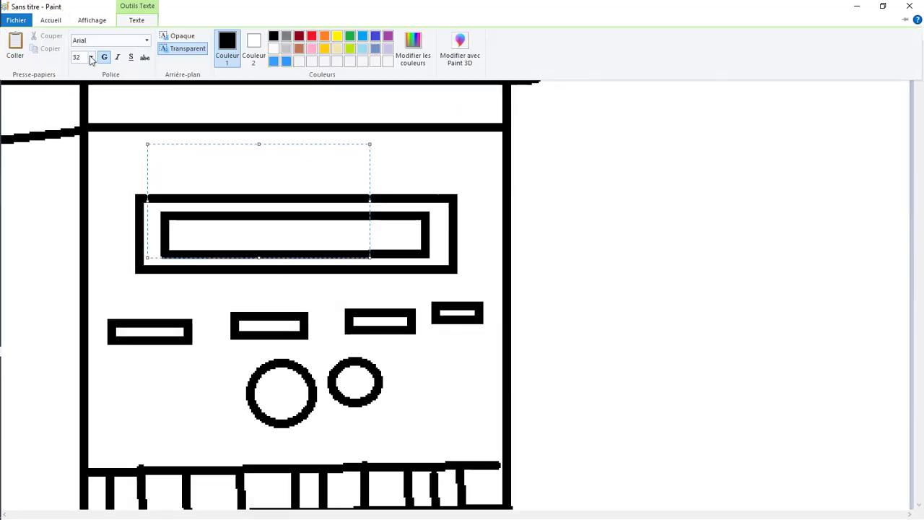
type("smartech2.0-CHARLENE")
left_click_drag(371, 200, 555, 200)
key("BackSpace")
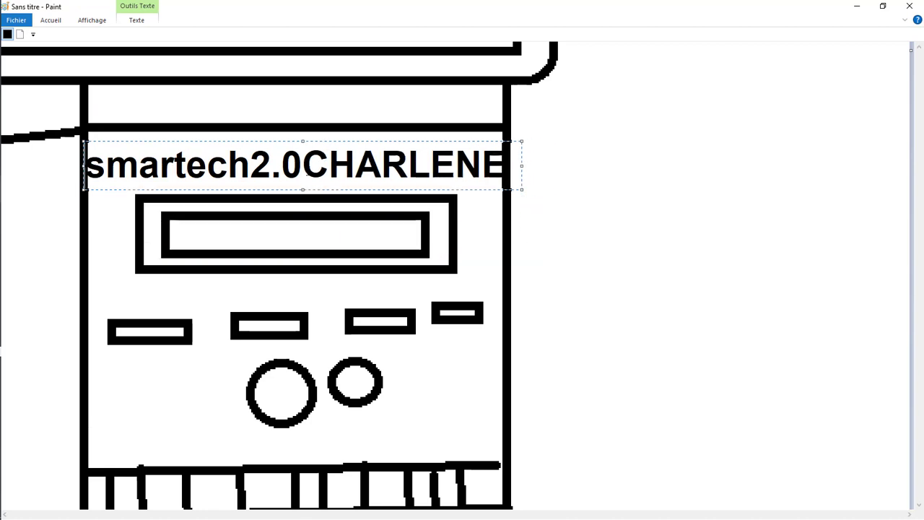
Outline the tower's control area and grille with rectangles, and erase the stray black line just above the grille
scroll(598, 423, "down", 3)
left_click_drag(635, 290, 776, 403)
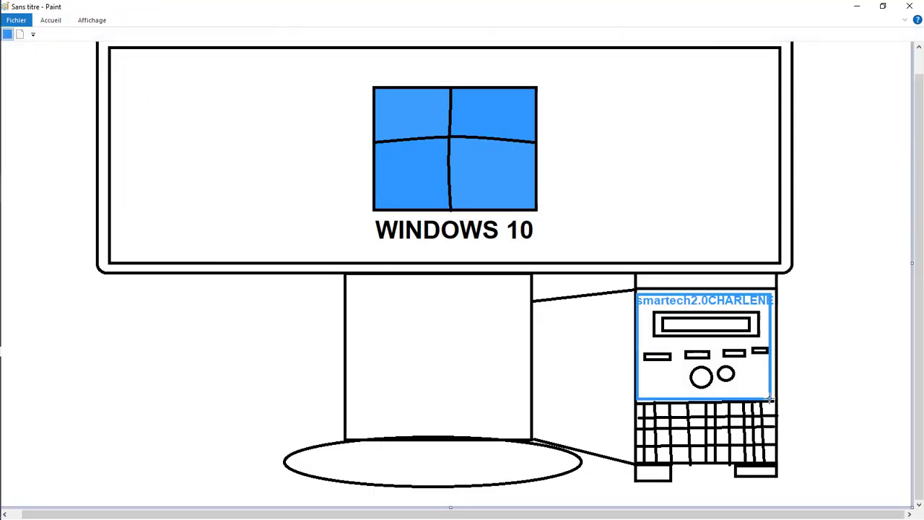
left_click_drag(644, 413, 774, 459)
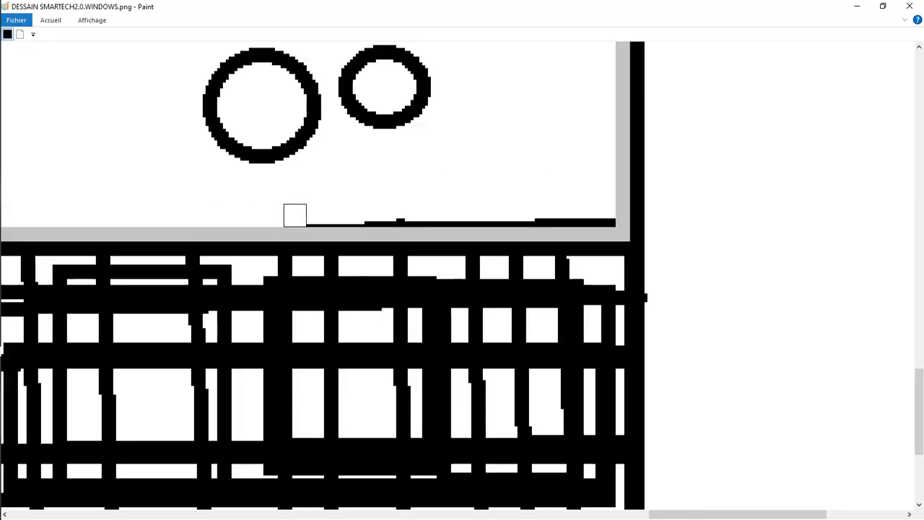
mouse_move(295, 215)
left_mouse_down()
mouse_move(479, 212)
mouse_move(685, 258)
left_mouse_up()
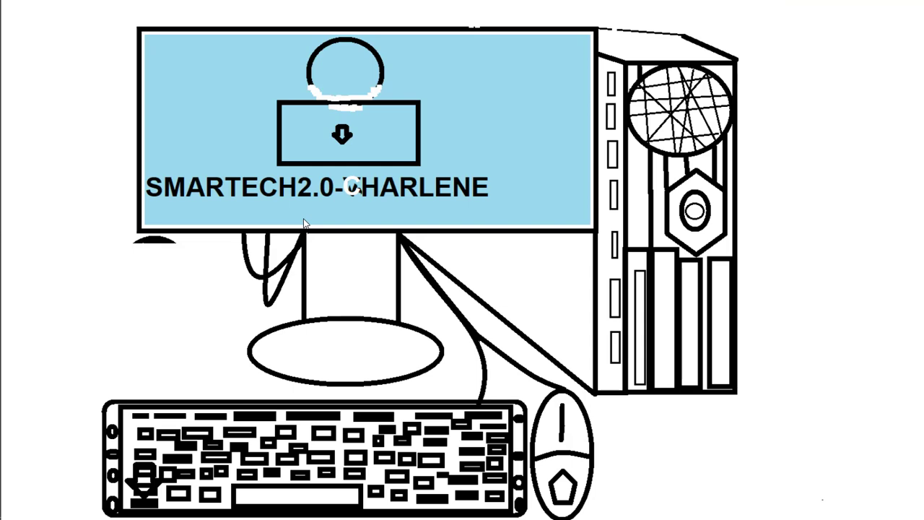
Bring up the on-screen keyboard, and open the system's About page to examine the processor specification
key("ctrl+super+o")
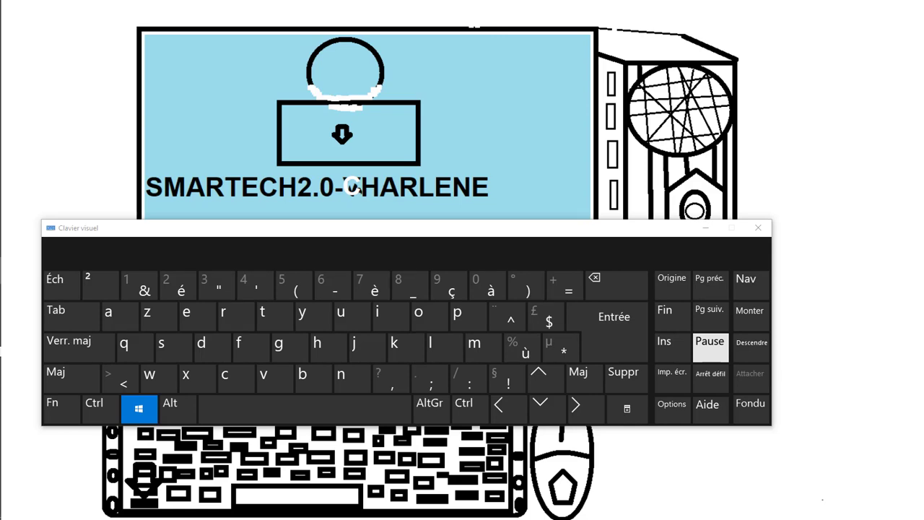
key("super+Pause")
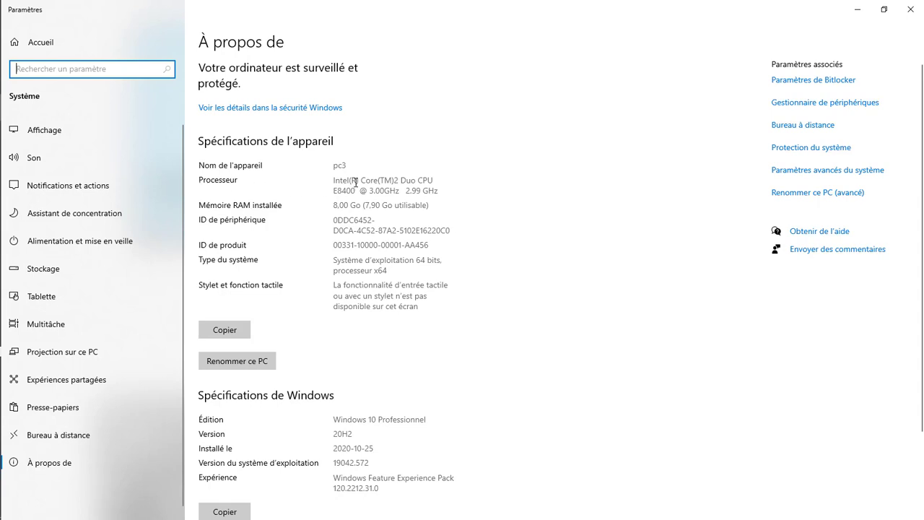
left_click_drag(435, 179, 333, 170)
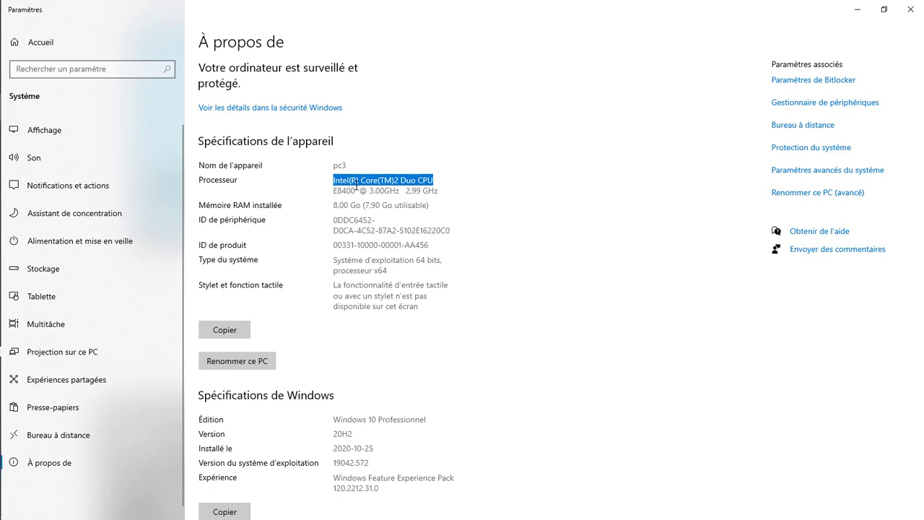
left_click(436, 194)
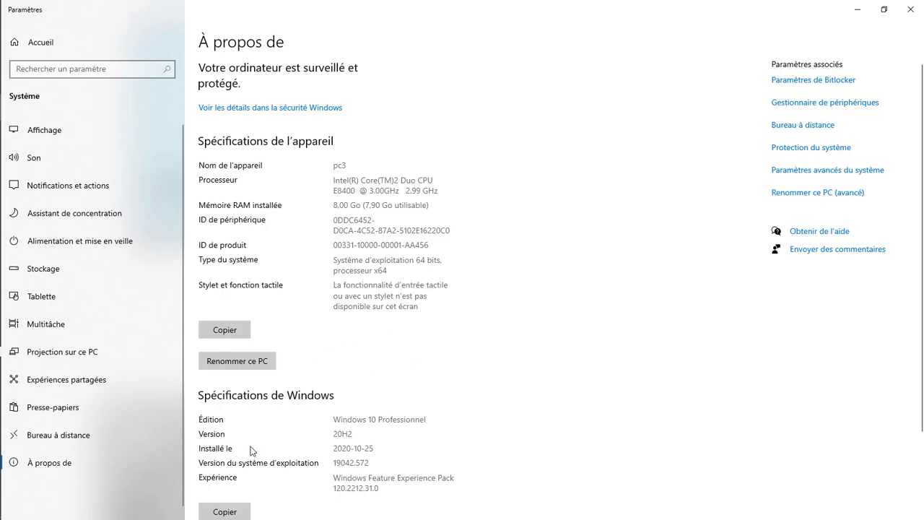
left_click(236, 362)
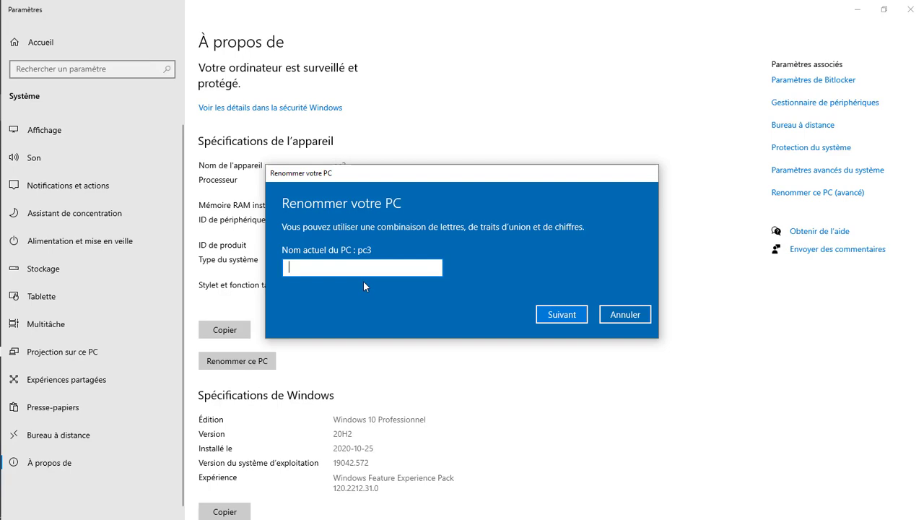
type("toto")
key("BackSpace")
key("BackSpace")
key("BackSpace")
key("BackSpace")
left_click(625, 315)
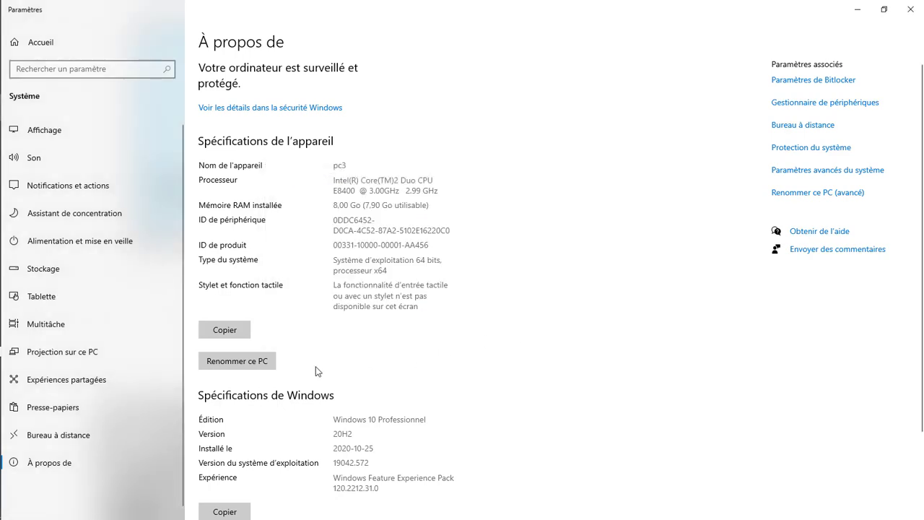
scroll(315, 365, "down", 3)
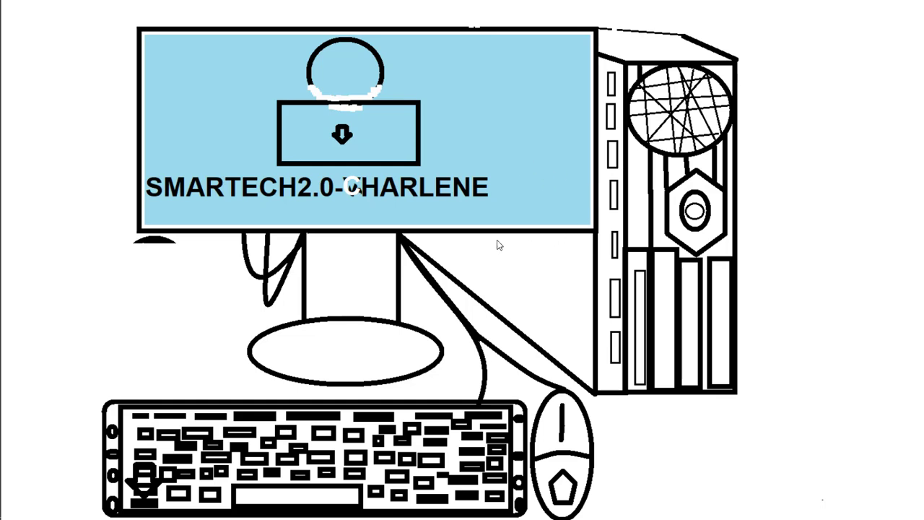
Show the desktop items over the wallpaper and hide them again
right_click(84, 63)
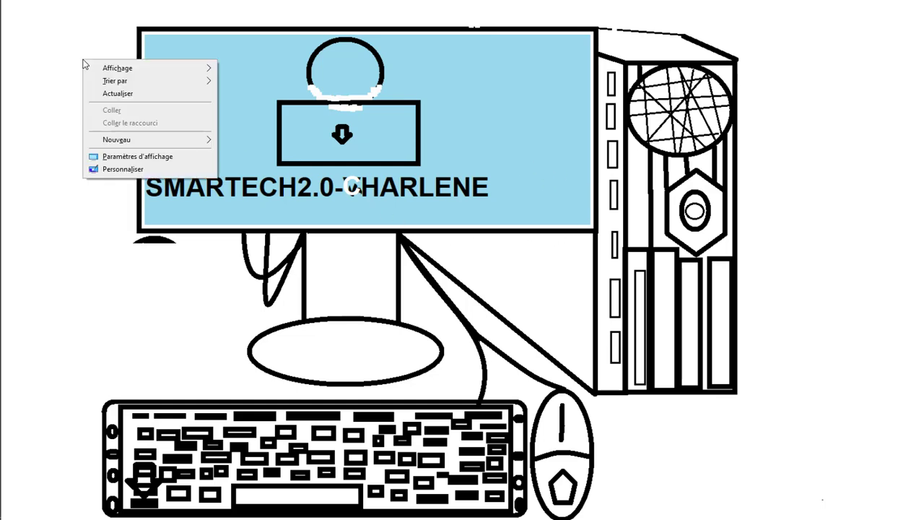
mouse_move(112, 70)
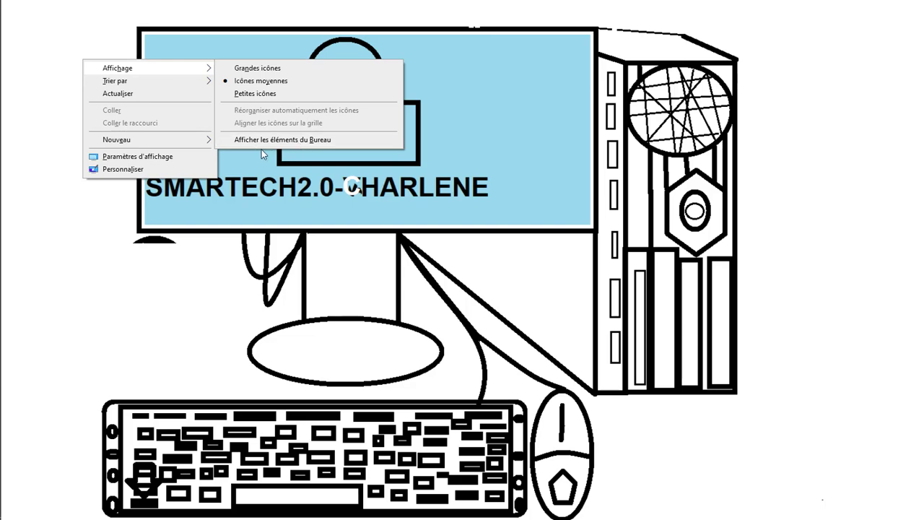
left_click(322, 143)
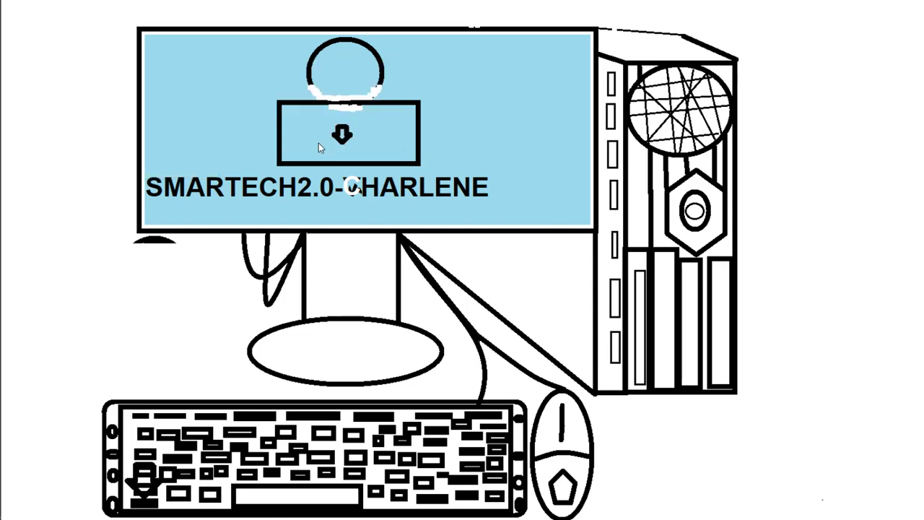
right_click(239, 102)
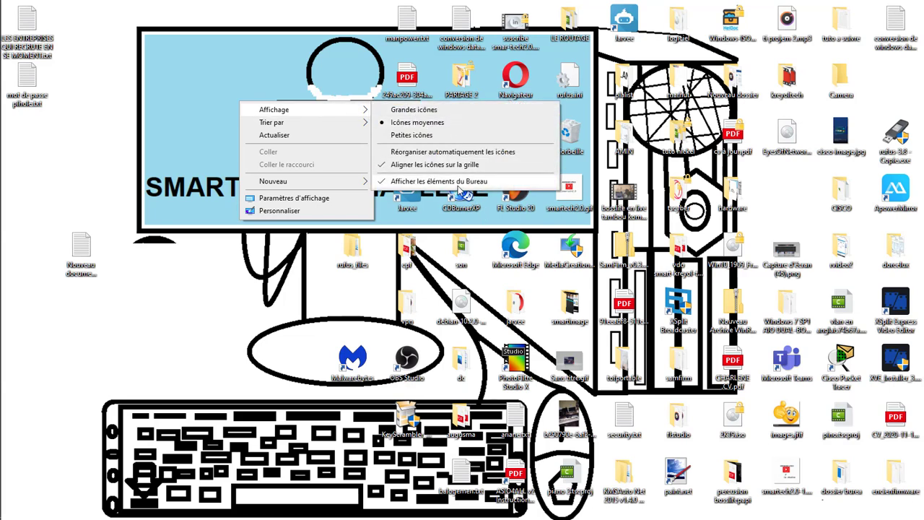
left_click(463, 186)
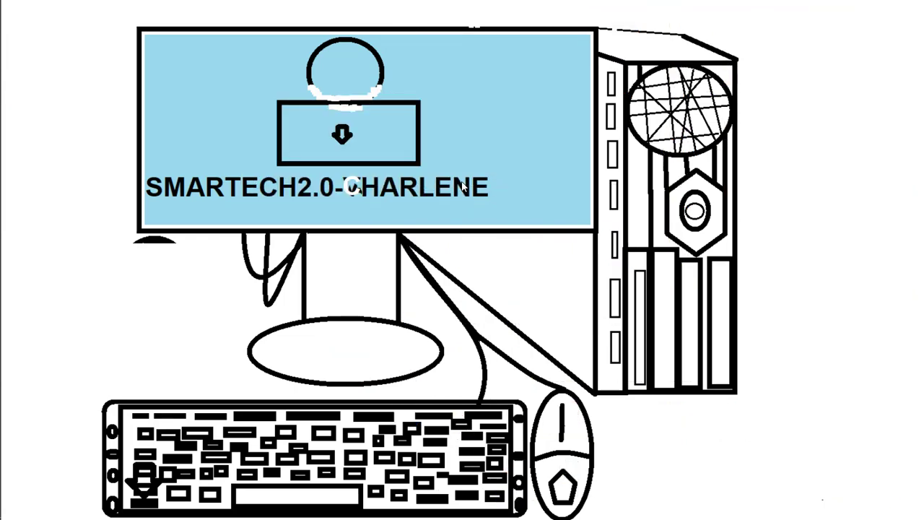
Open File Explorer to view the frequent folders and recent files in Quick access, and close it
mouse_move(3, 224)
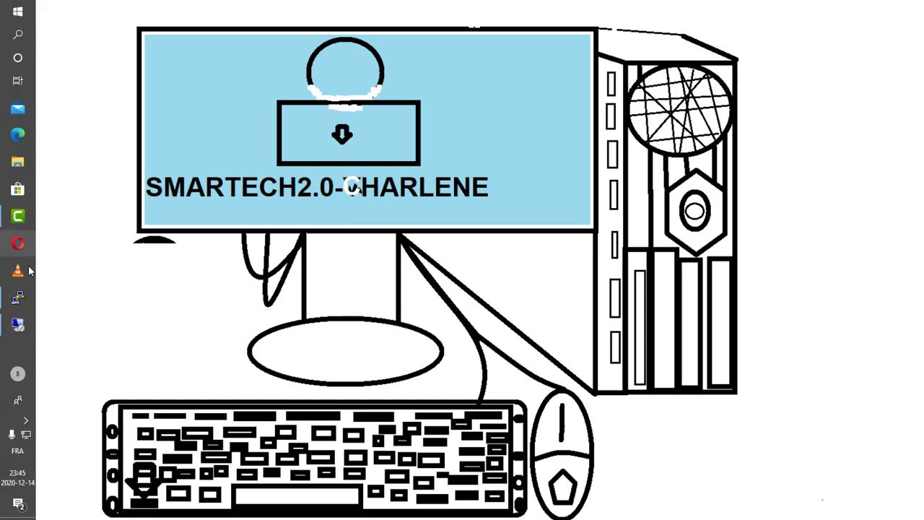
left_click(18, 160)
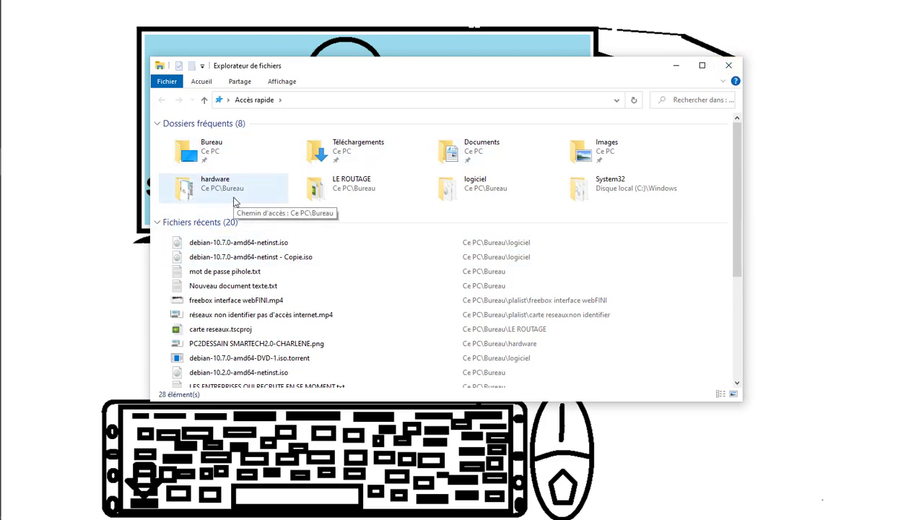
left_click(726, 66)
right_click(526, 67)
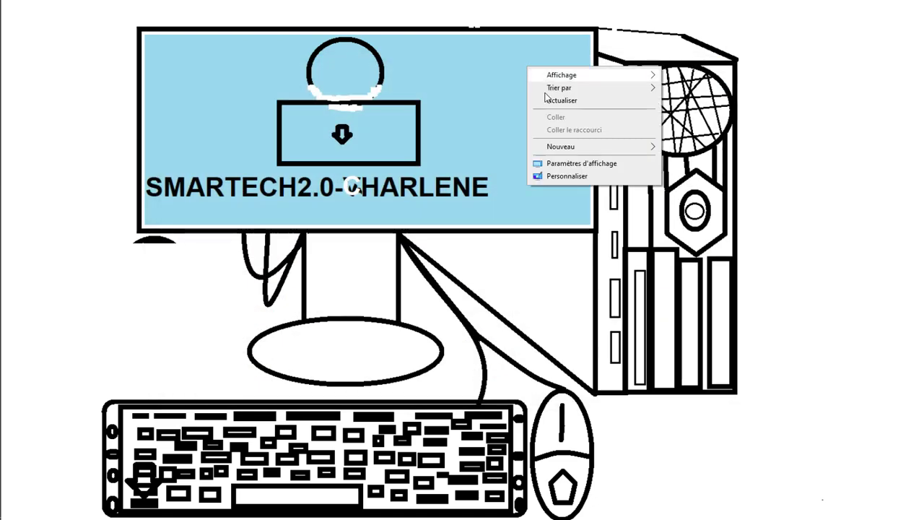
mouse_move(590, 148)
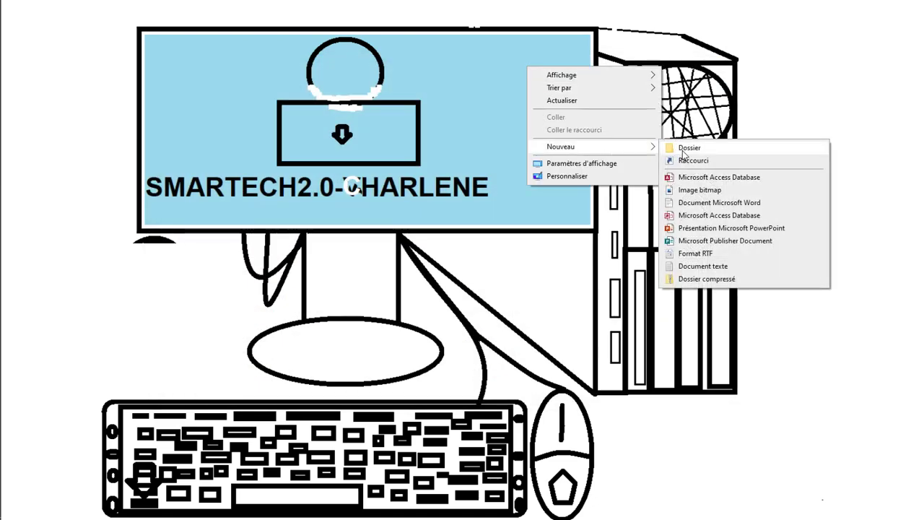
left_click(505, 258)
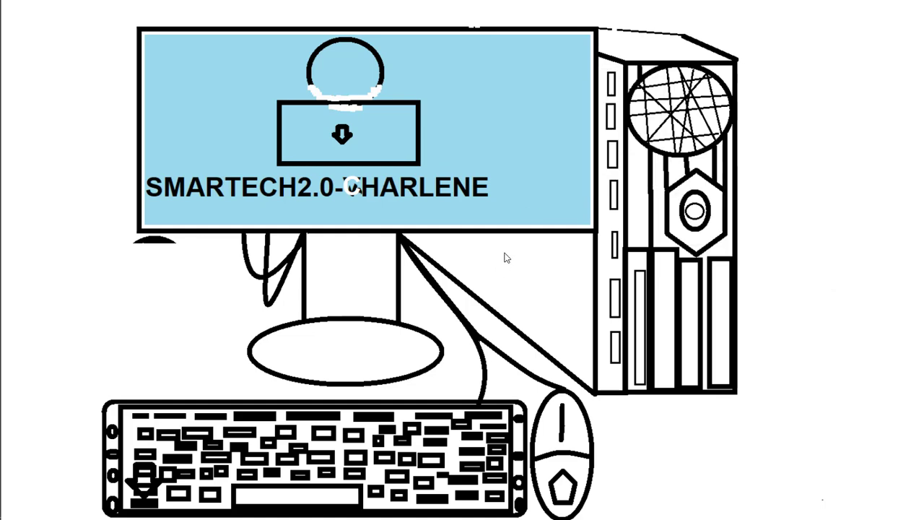
Turn on the display of the desktop items
right_click(506, 106)
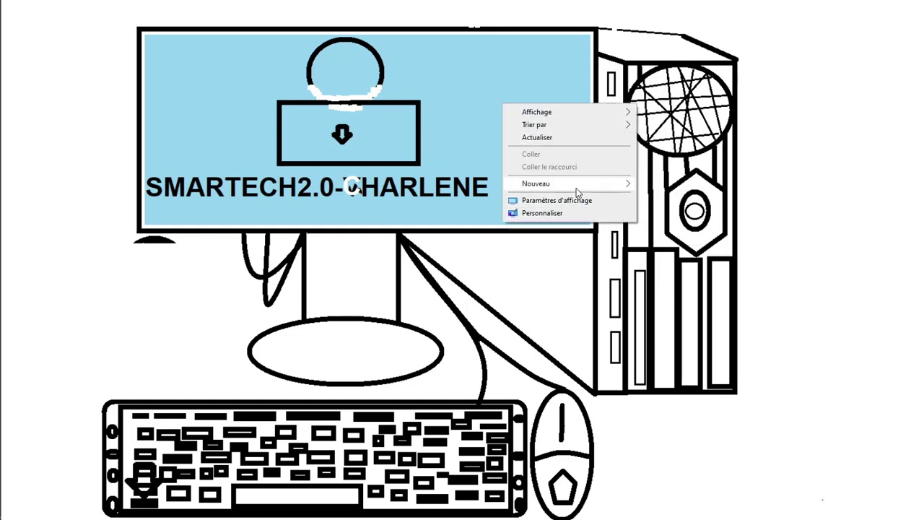
mouse_move(592, 191)
key("Escape")
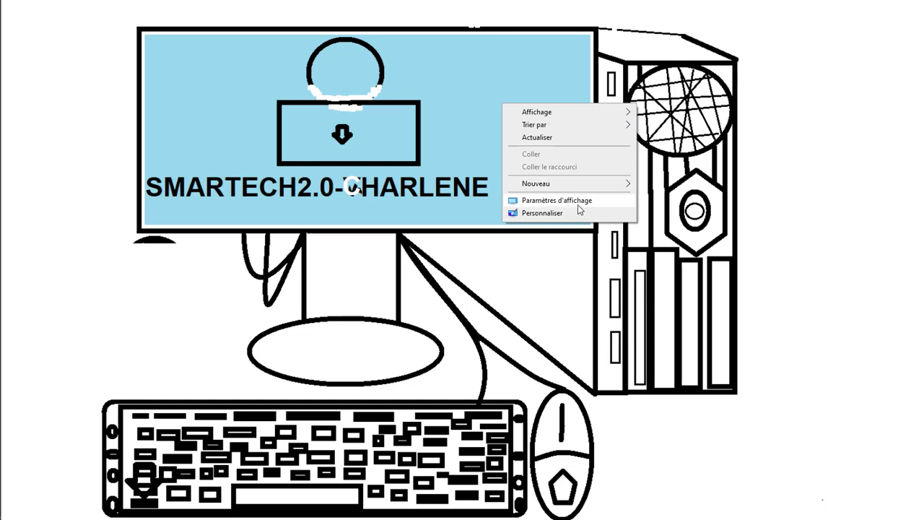
mouse_move(552, 112)
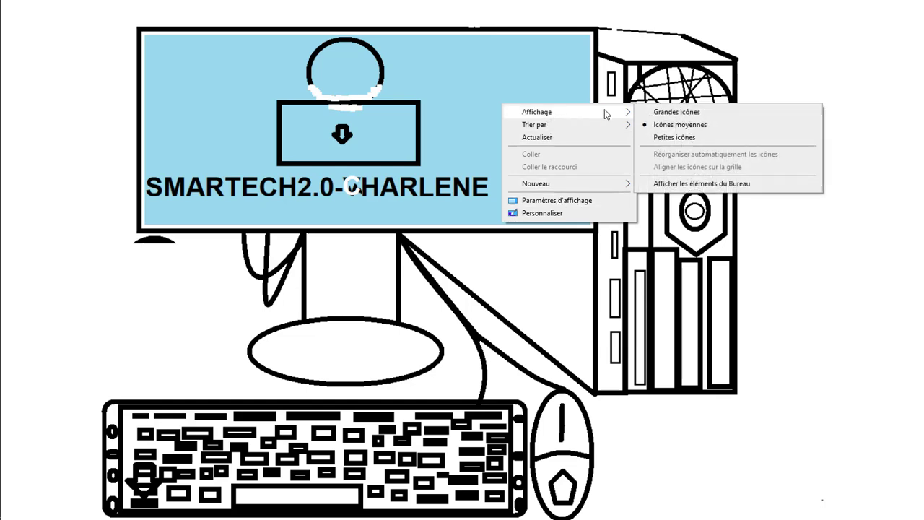
left_click(671, 181)
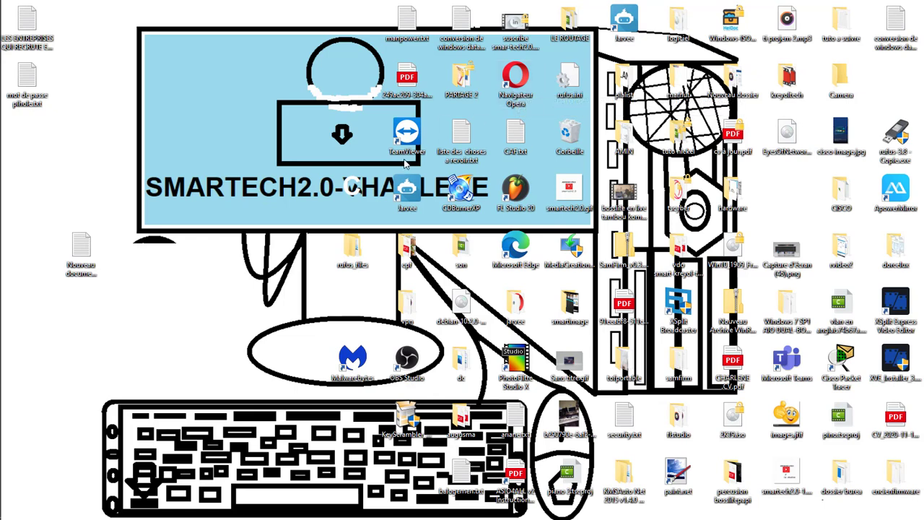
Highlight the TeamViewer and Malwarebytes shortcuts on the desktop, and open Nouveau document texte.txt in Notepad
left_click_drag(363, 107, 436, 163)
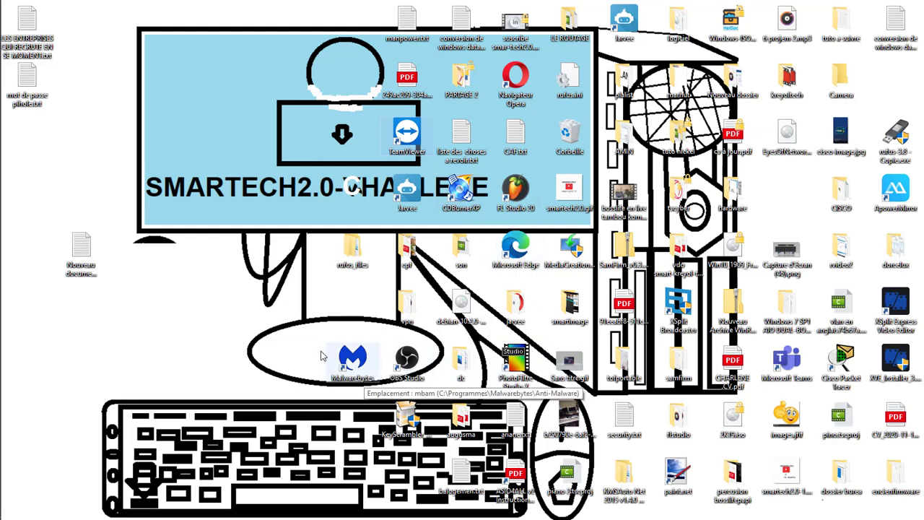
left_click_drag(317, 346, 375, 393)
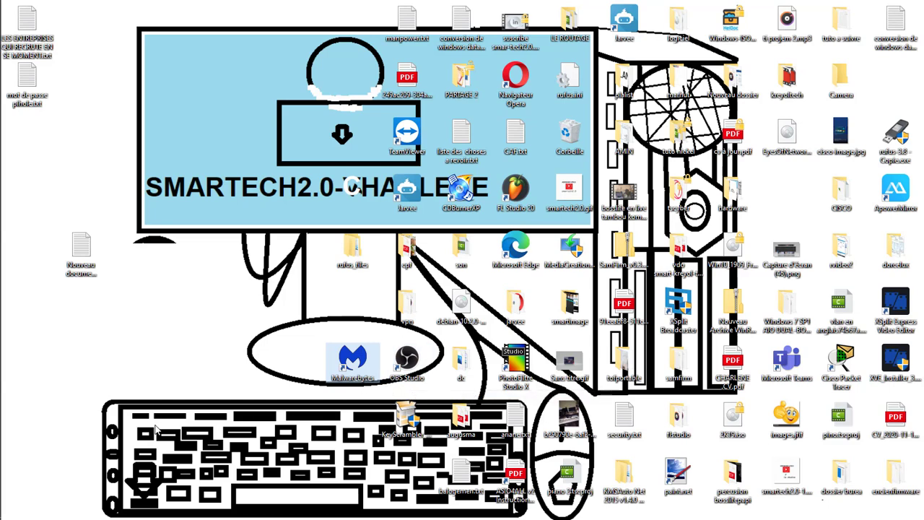
double_click(89, 261)
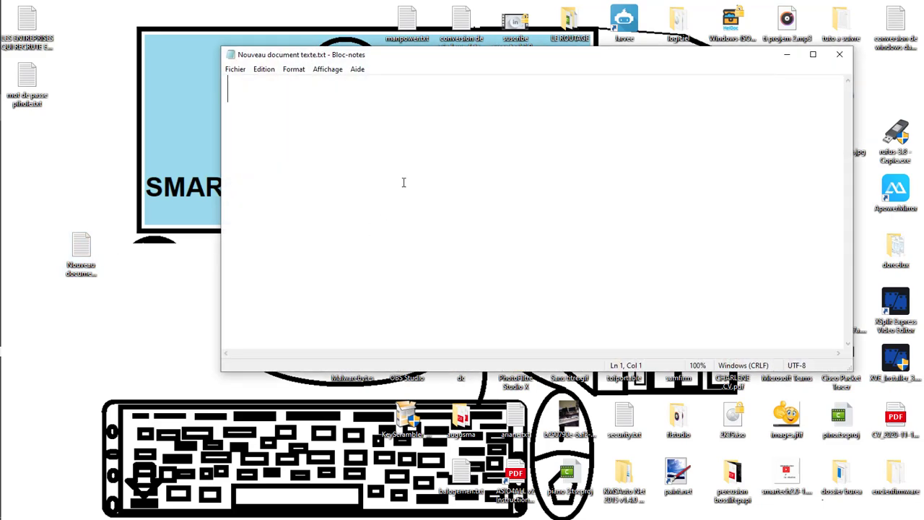
Enter the sample text rtttyt in the empty document, erase it, and close Notepad without saving
type("rtttyt")
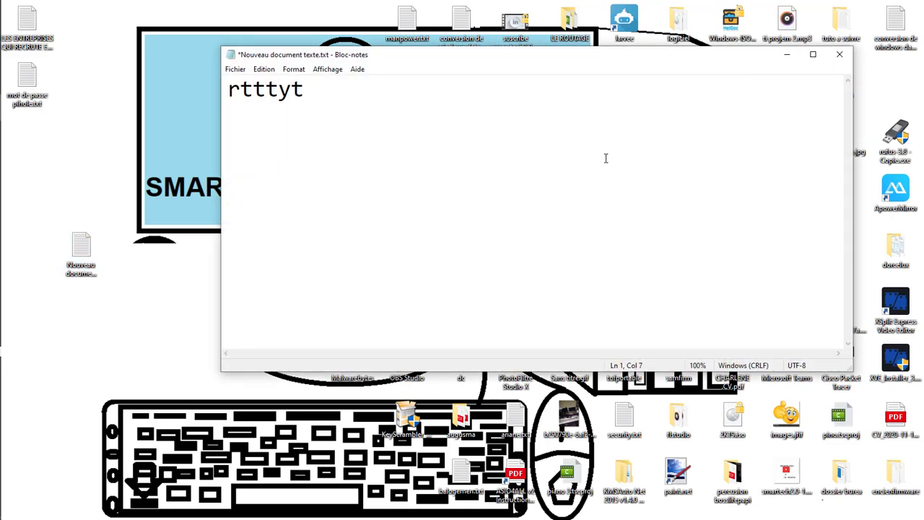
key("BackSpace")
key("BackSpace")
key("BackSpace")
key("BackSpace")
key("BackSpace")
key("BackSpace")
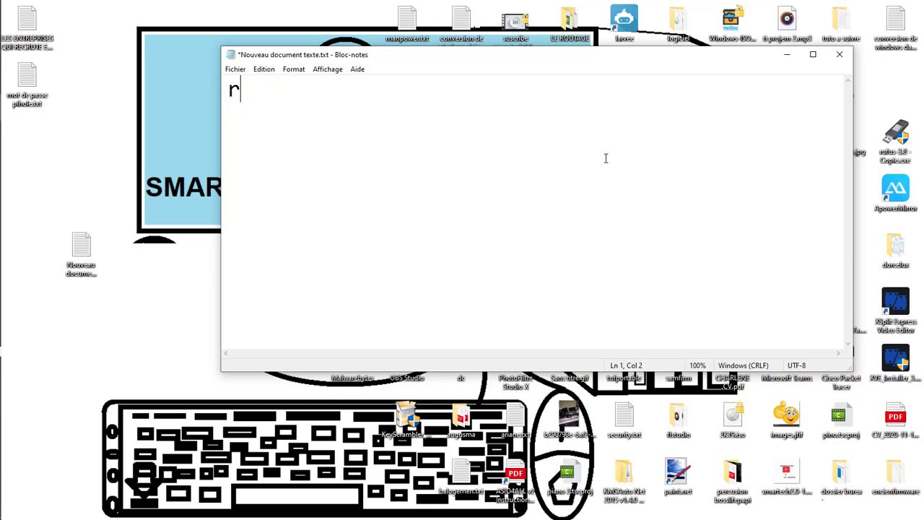
left_click(839, 55)
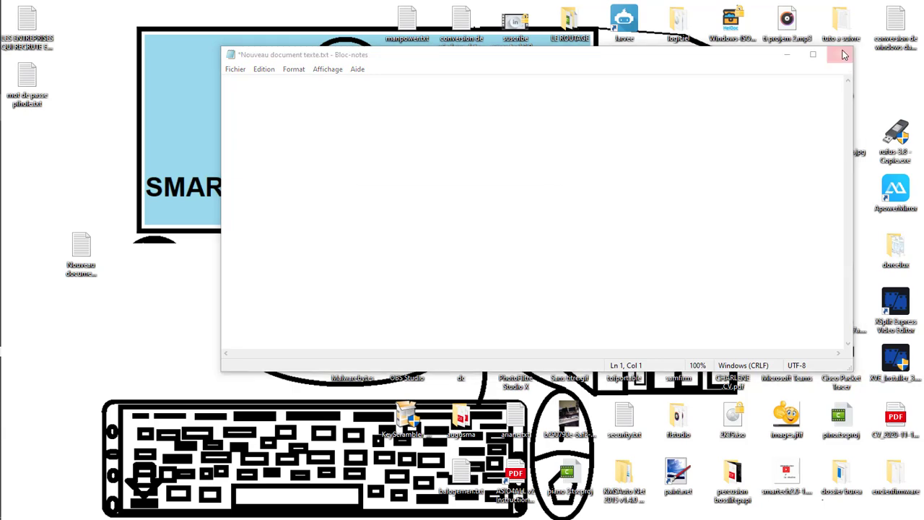
left_click(455, 278)
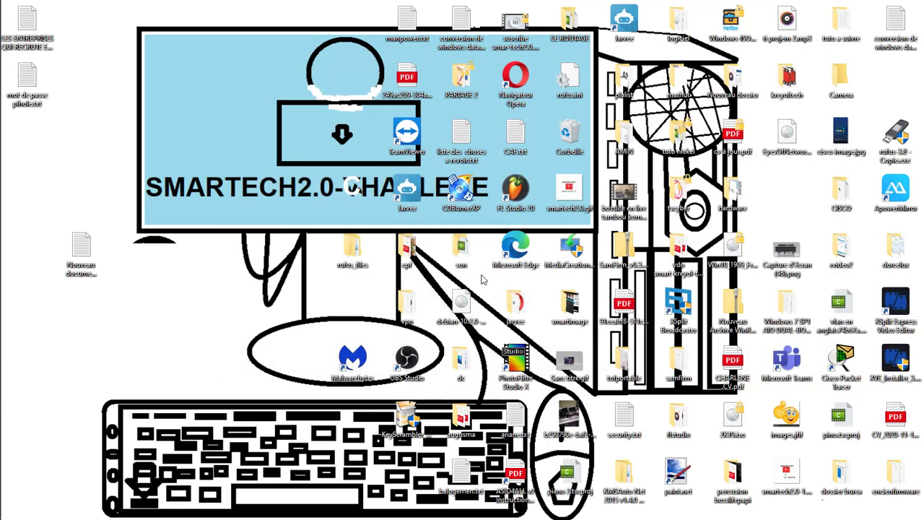
Move ti projem 2.mp3 onto the drawn monitor beside the TeamViewer shortcut, and play it briefly in Groove Musique before closing the player
left_click_drag(786, 25, 233, 124)
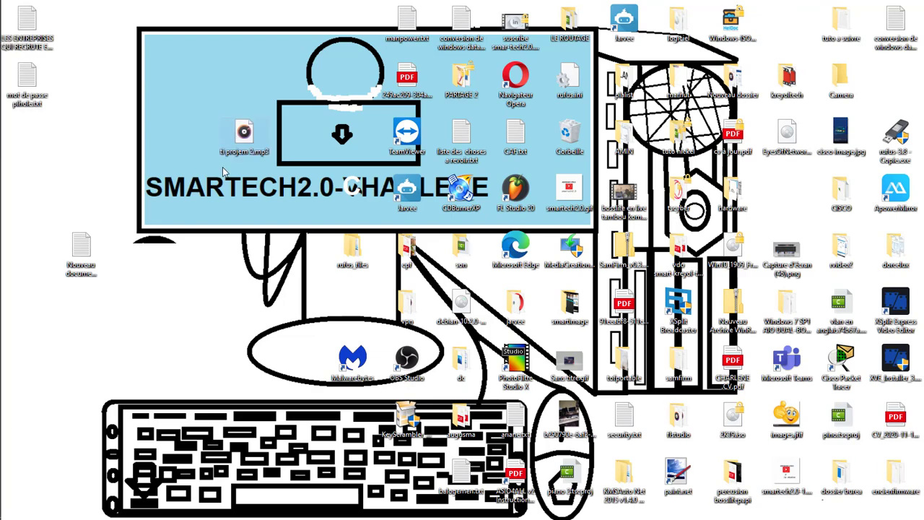
double_click(250, 140)
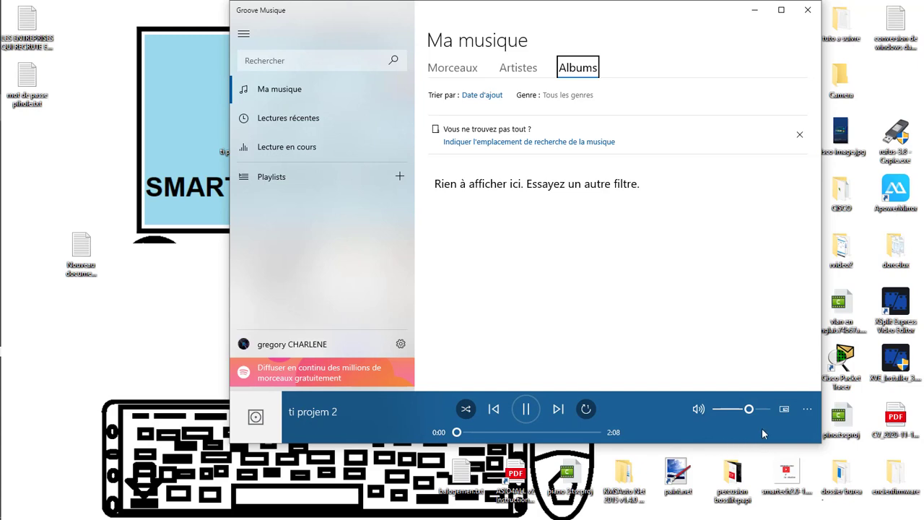
left_click(526, 409)
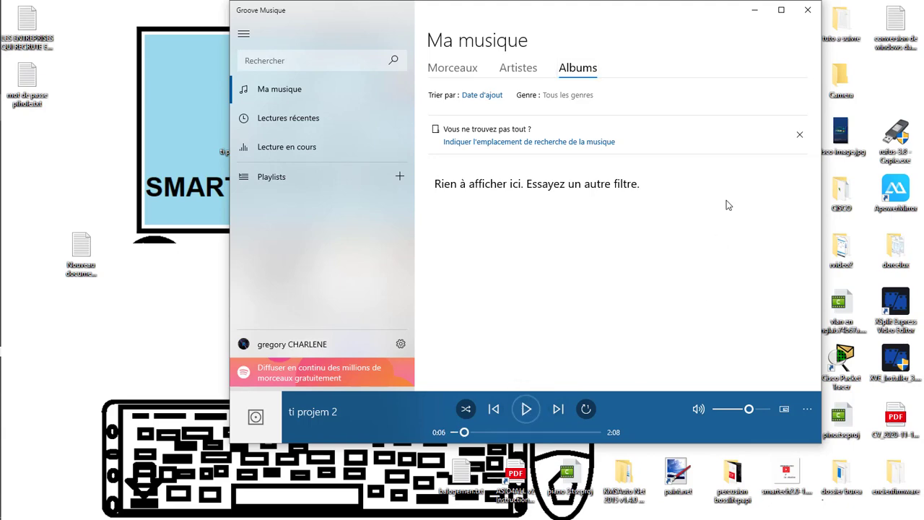
left_click(808, 10)
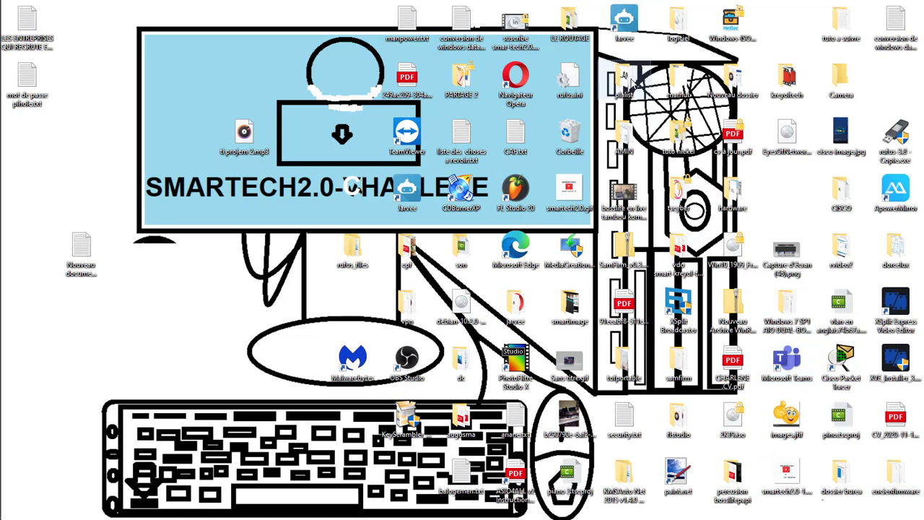
Open the smartech2.0 tiktok folder inside the plalist folder on the desktop and play smartech2.0 tiktok.mp4
double_click(625, 81)
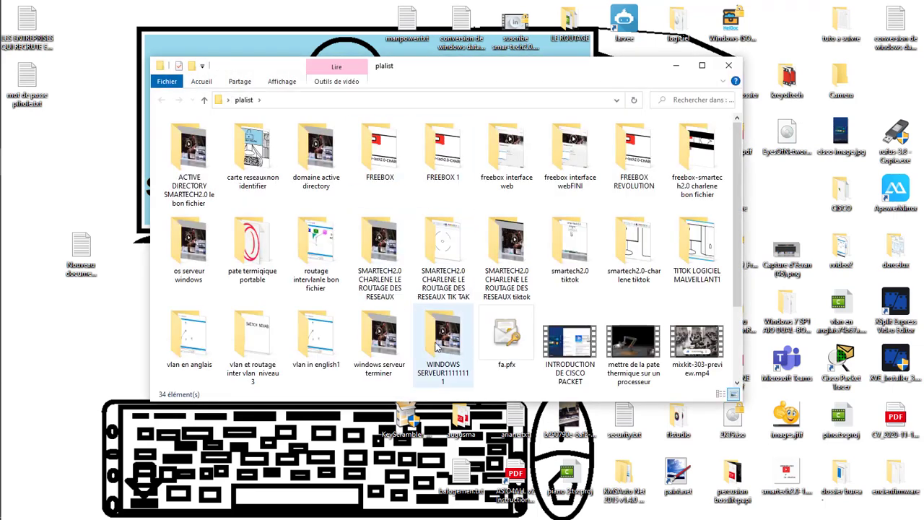
double_click(562, 254)
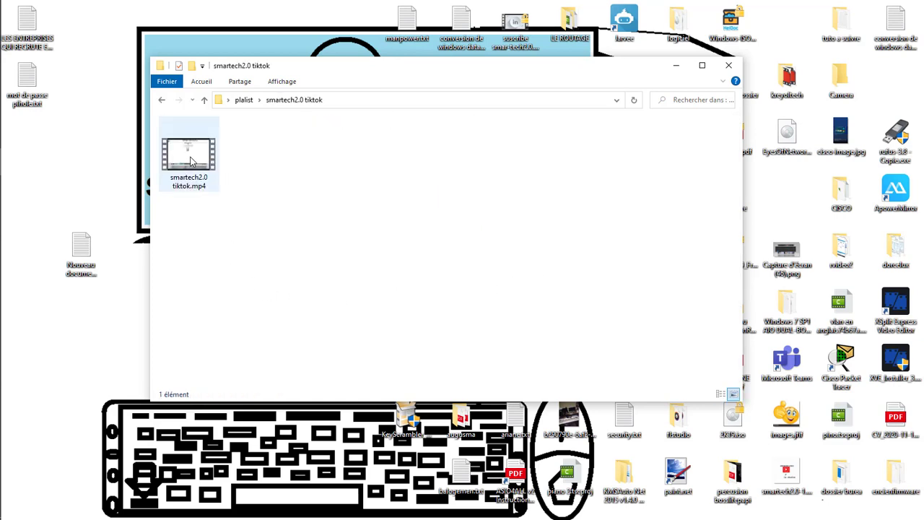
double_click(190, 159)
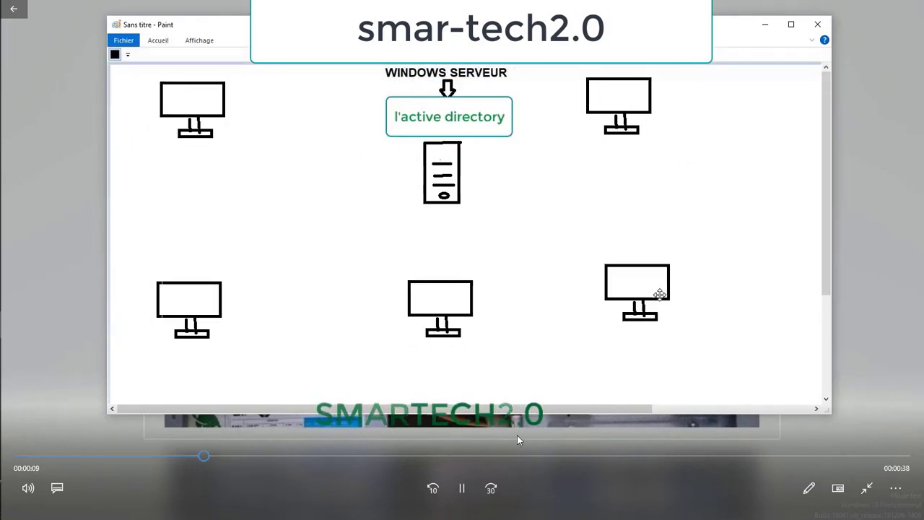
Pause the video, take the player out of full screen, and minimize both the player and the folder window
left_click(460, 491)
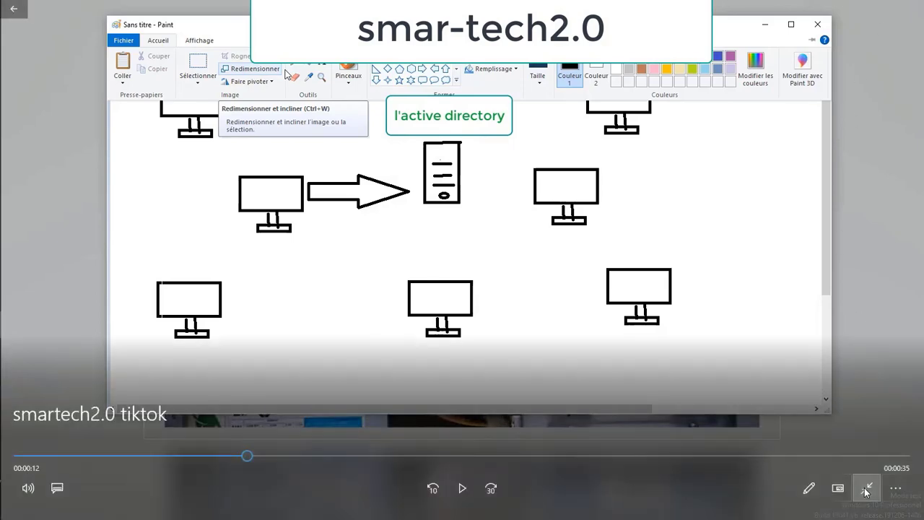
left_click(864, 486)
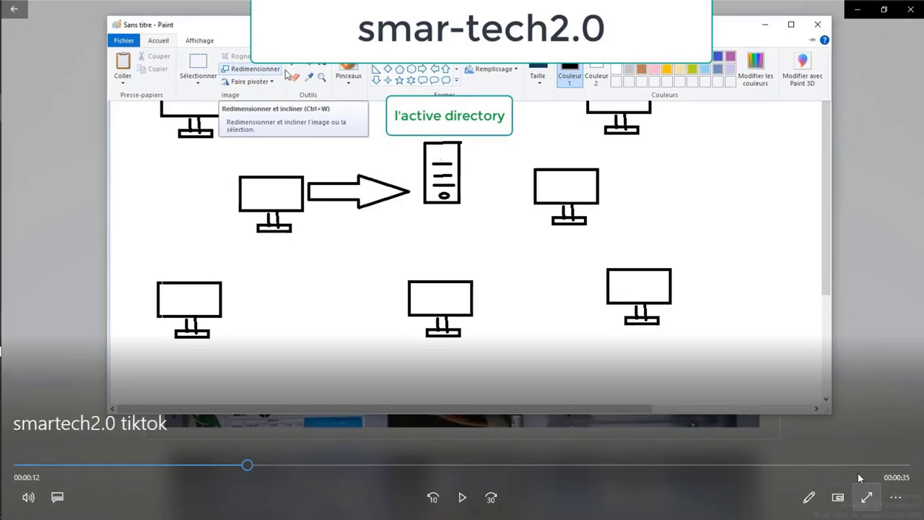
left_click(855, 12)
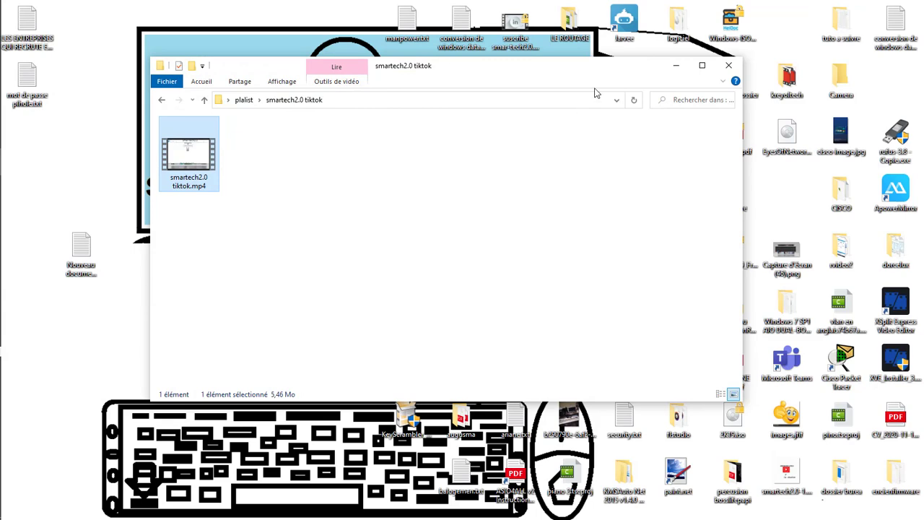
left_click(673, 67)
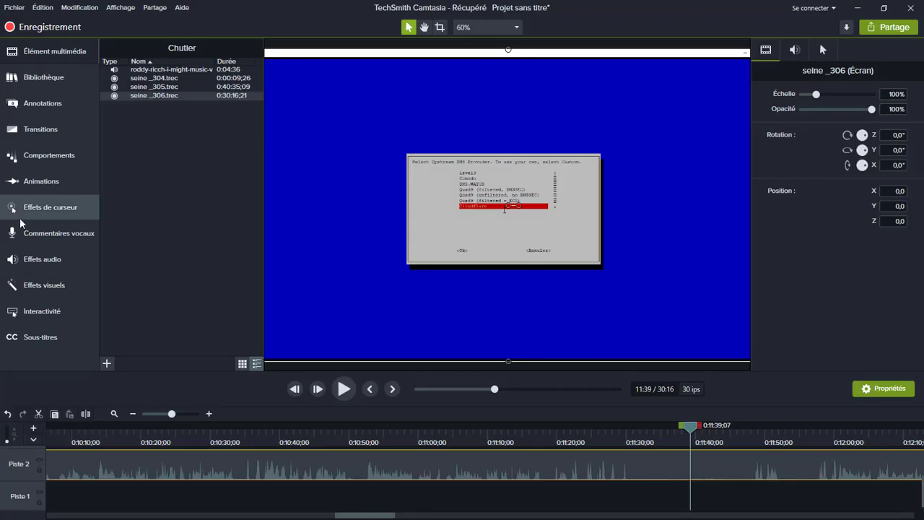
Minimize Camtasia to return to the desktop, and bring up the controls of the running screen recorder
left_click(22, 211)
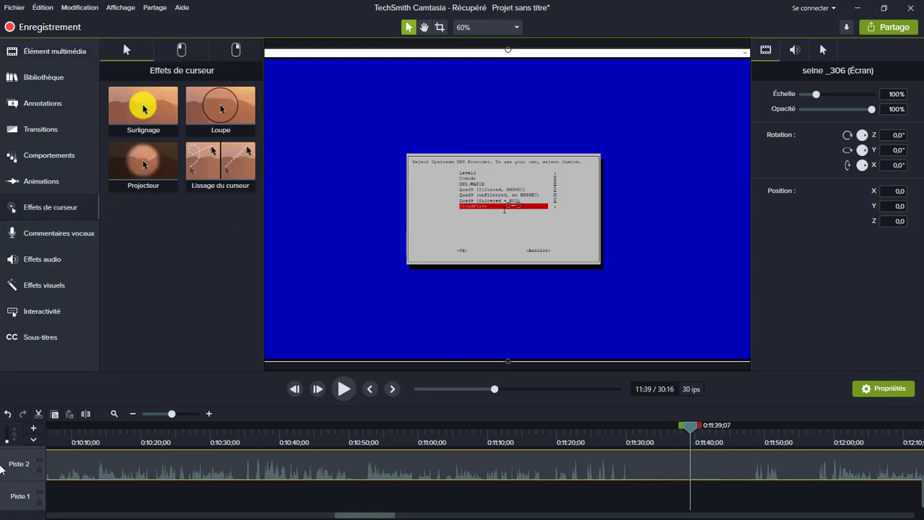
left_click(857, 8)
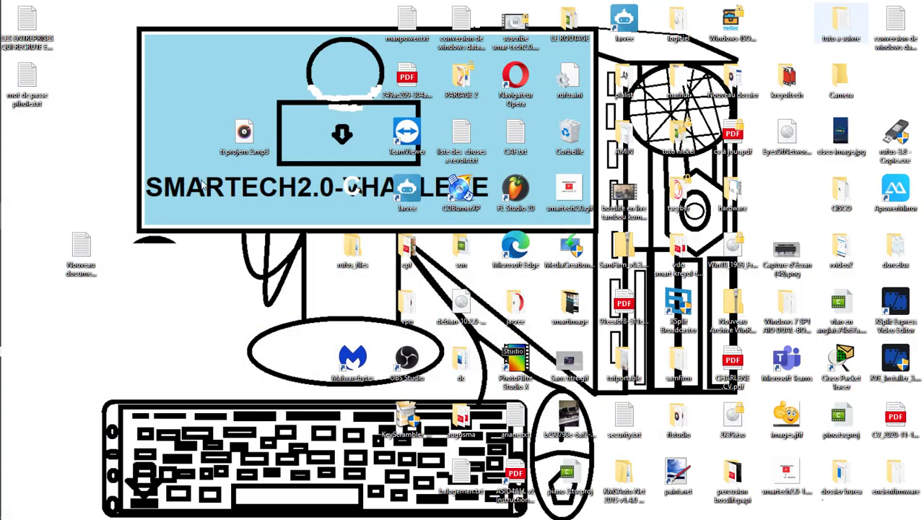
mouse_move(2, 397)
left_click(27, 419)
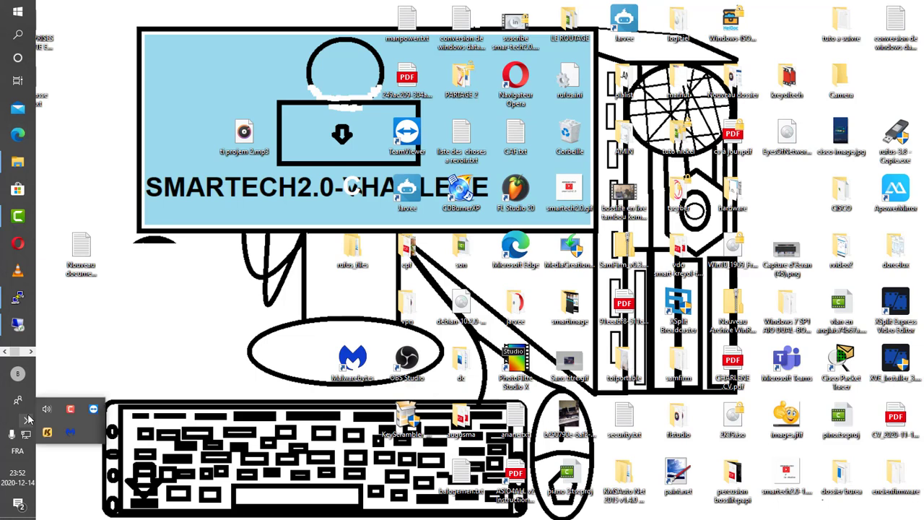
left_click(27, 419)
left_click(26, 420)
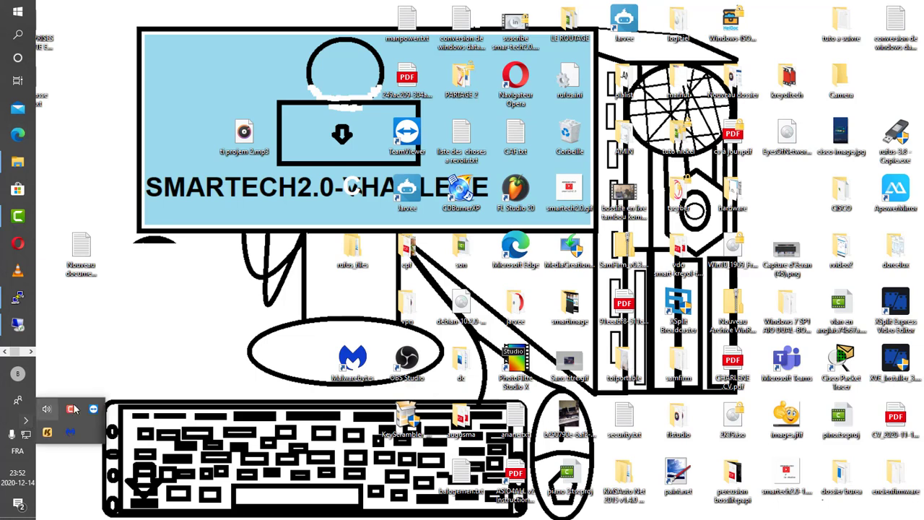
left_click(71, 410)
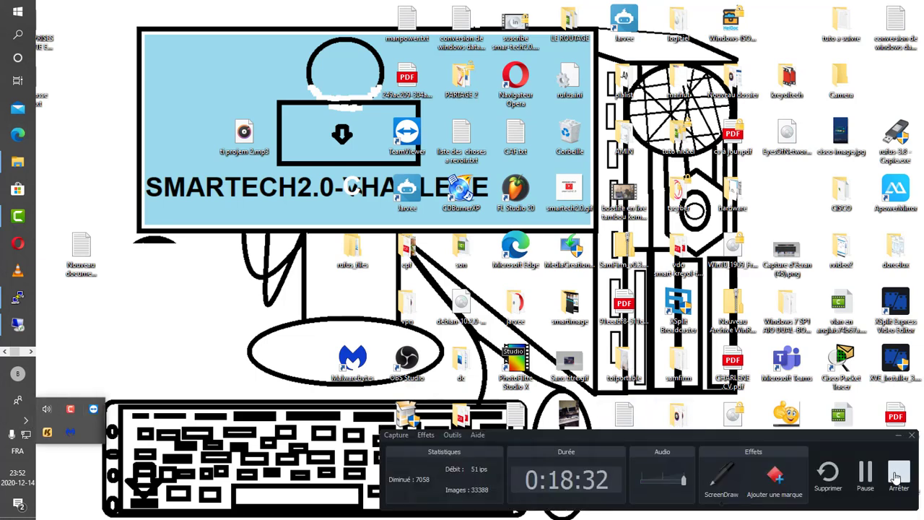